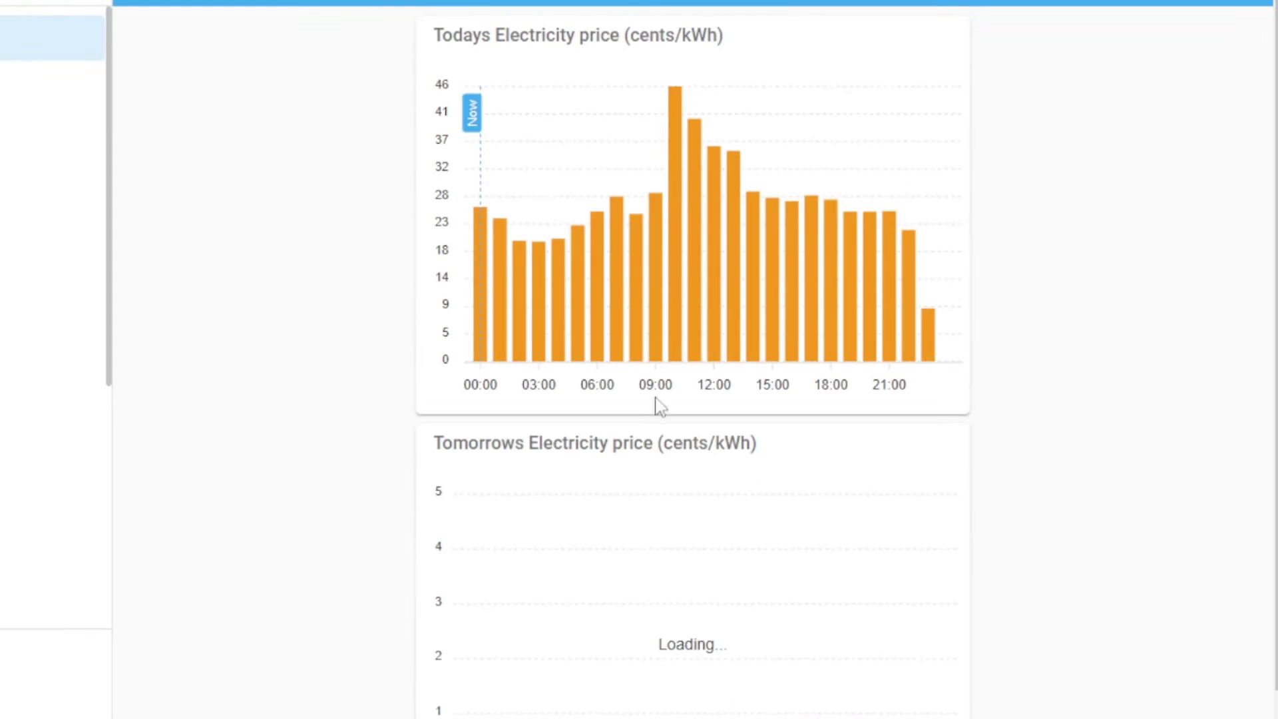
Go from the price dashboard to HACS's Frontend section listing mini-graph-card
scroll(521, 493, "down", 1)
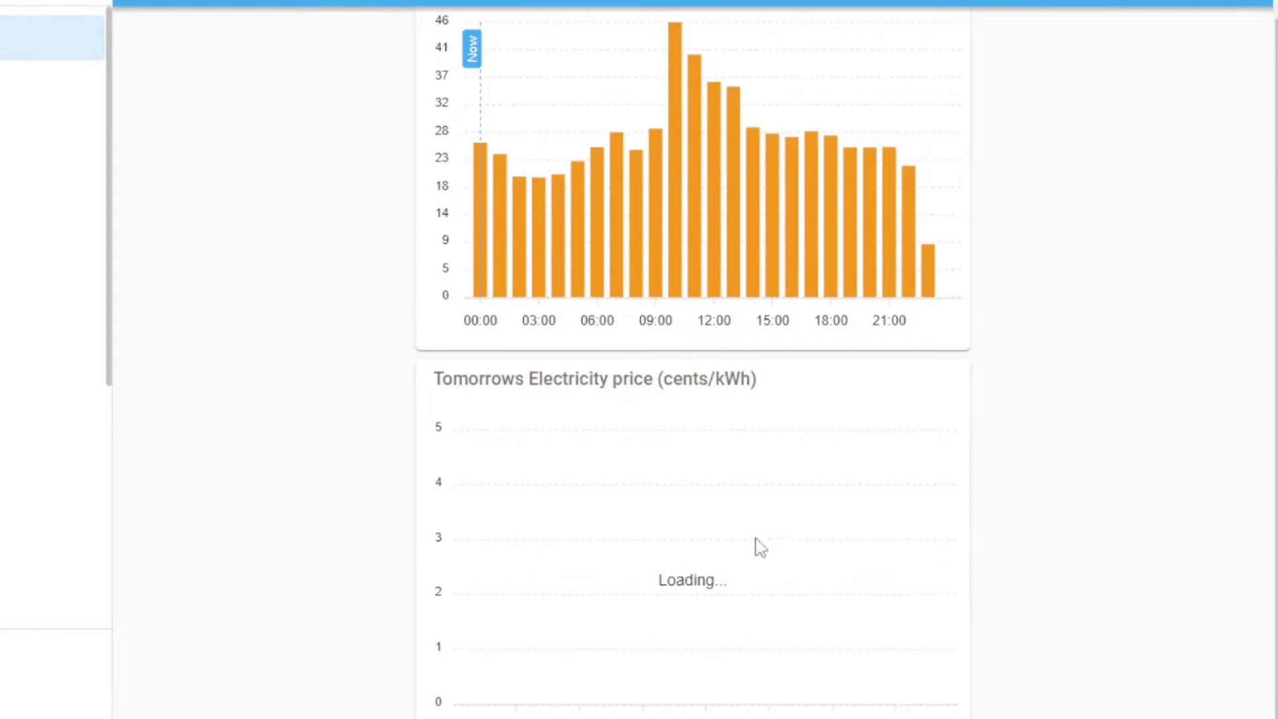
scroll(742, 549, "up", 1)
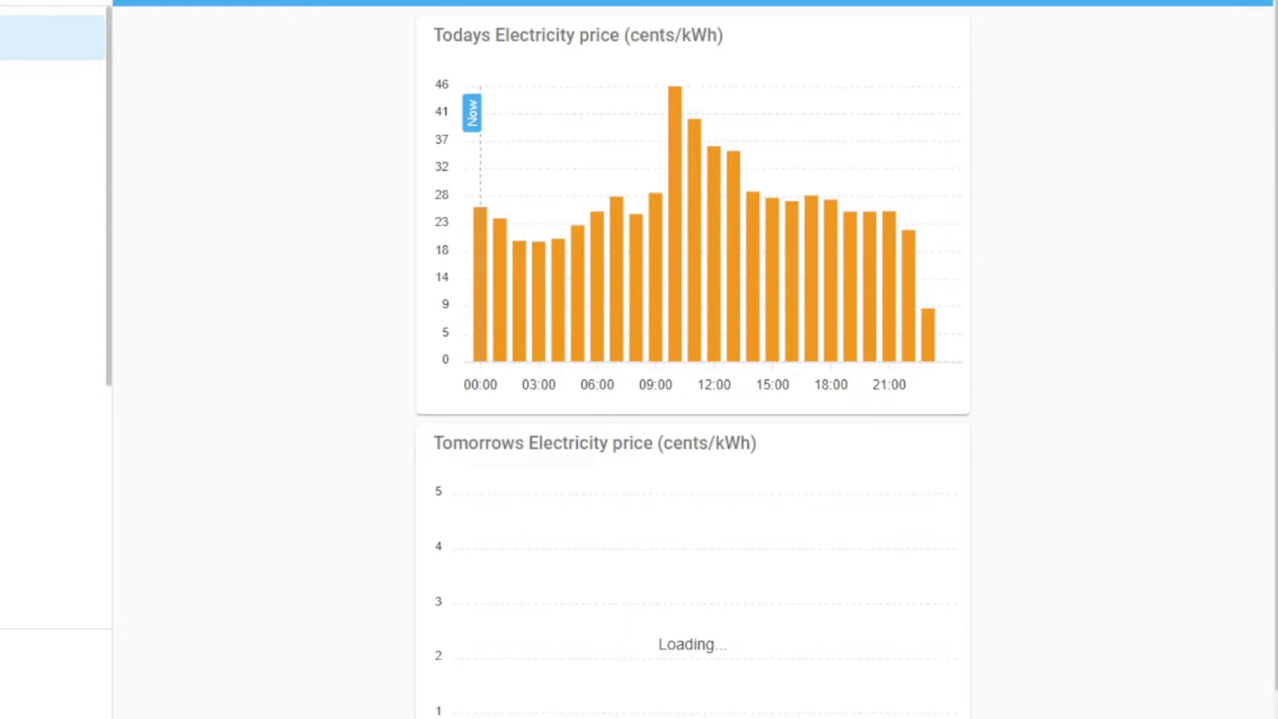
left_click(27, 578)
left_click(656, 178)
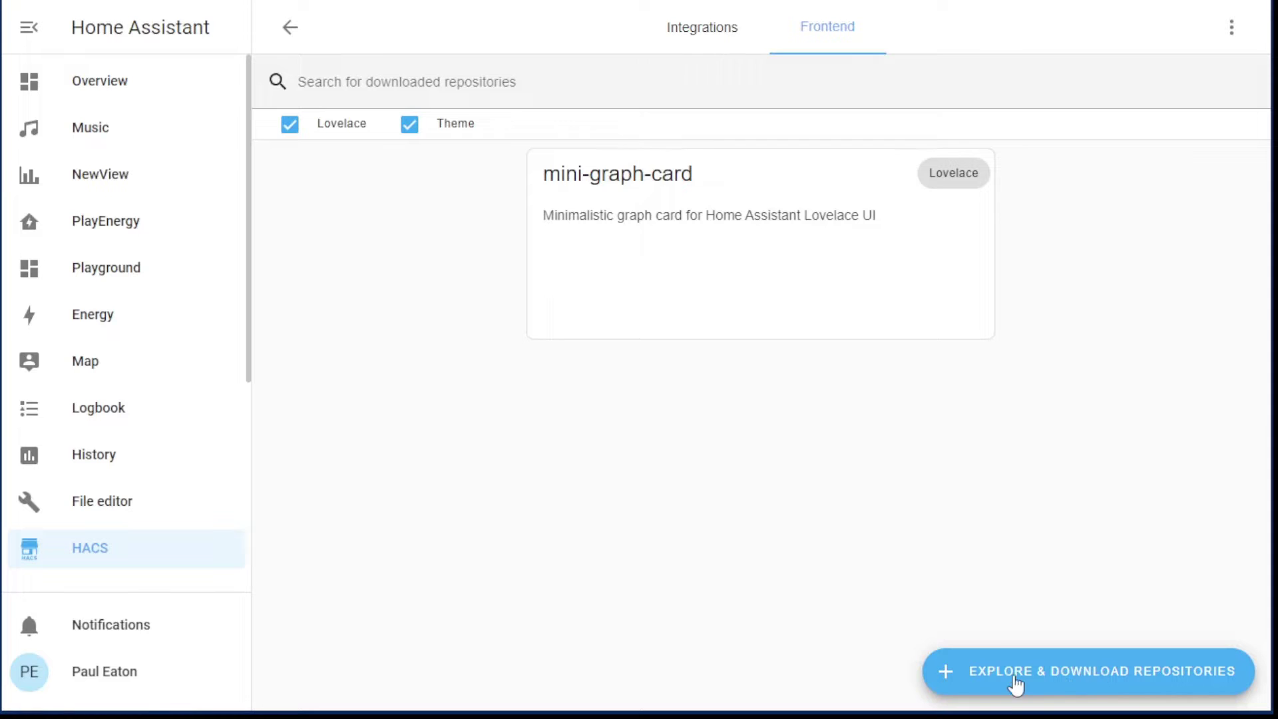
Search the HACS repositories for 'mini', then close the search dialog
left_click(1110, 683)
type("mini")
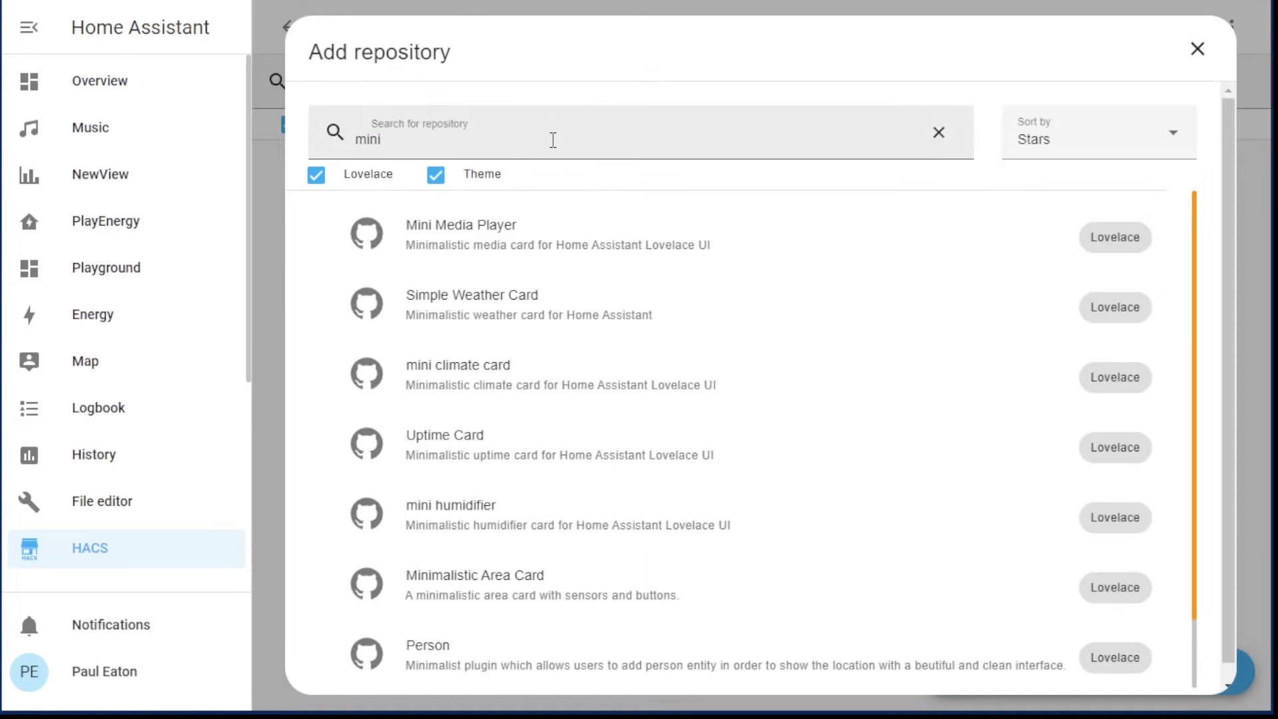
key("BackSpace")
key("BackSpace")
key("BackSpace")
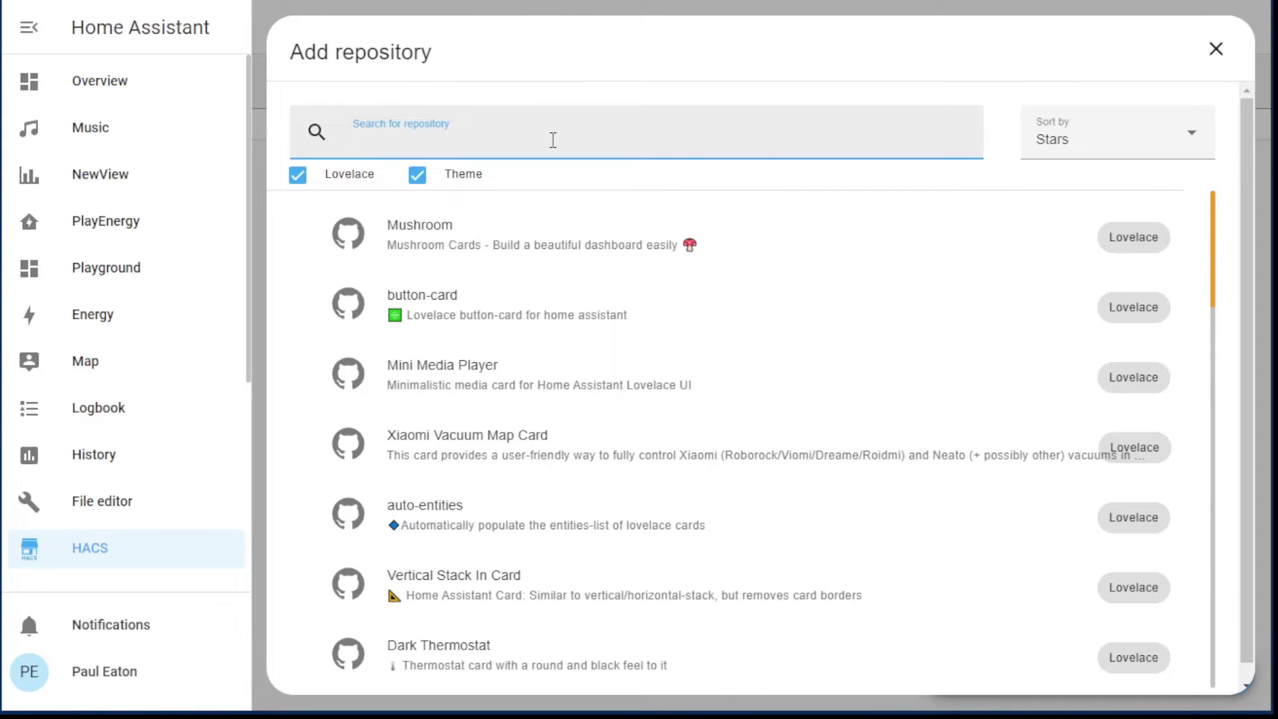
type("mini")
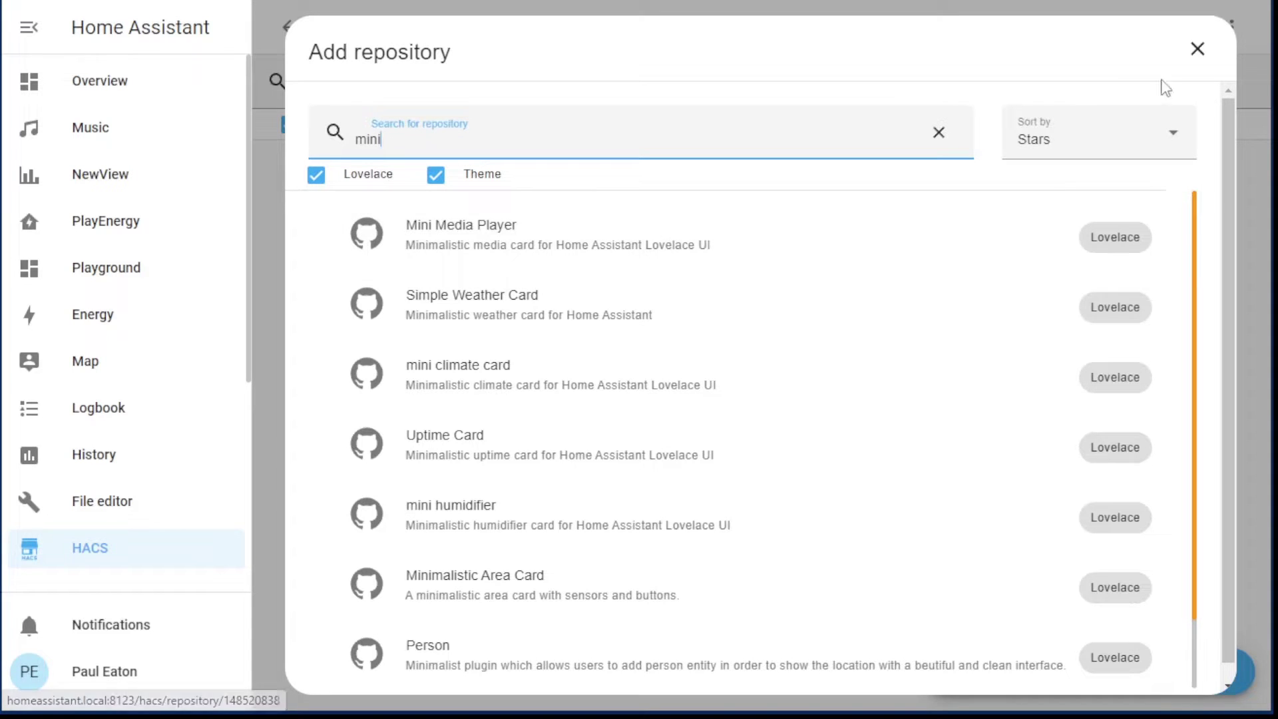
left_click(1197, 48)
Open mini-graph-card, select its resources YAML snippet, then go to File editor
left_click(745, 252)
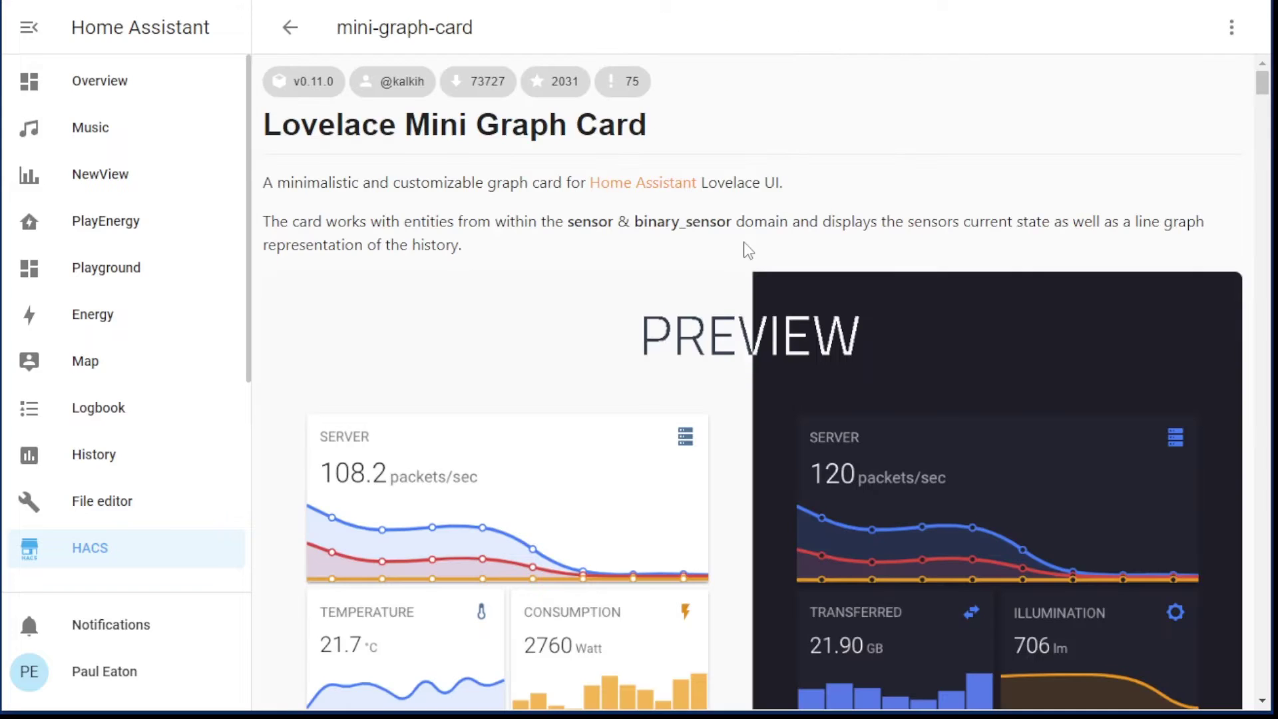
scroll(605, 296, "down", 10)
scroll(602, 296, "down", 3)
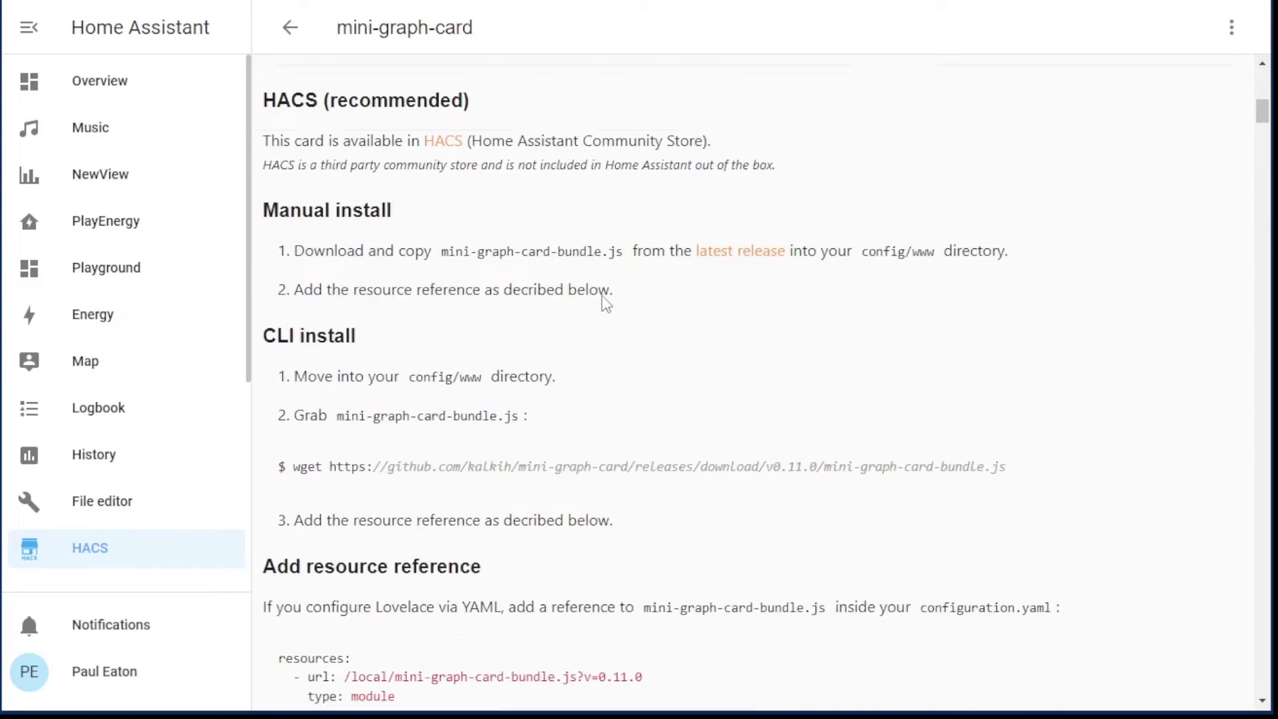
scroll(589, 393, "down", 3)
left_click_drag(410, 429, 279, 395)
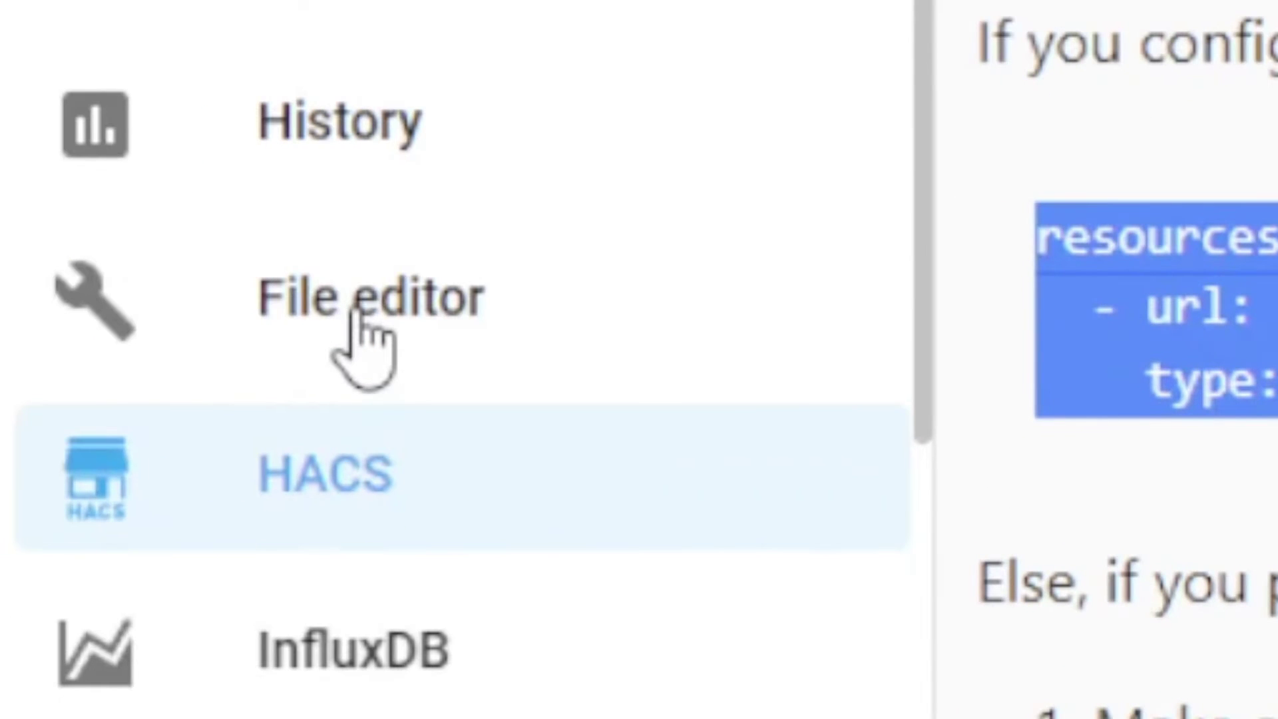
left_click(364, 336)
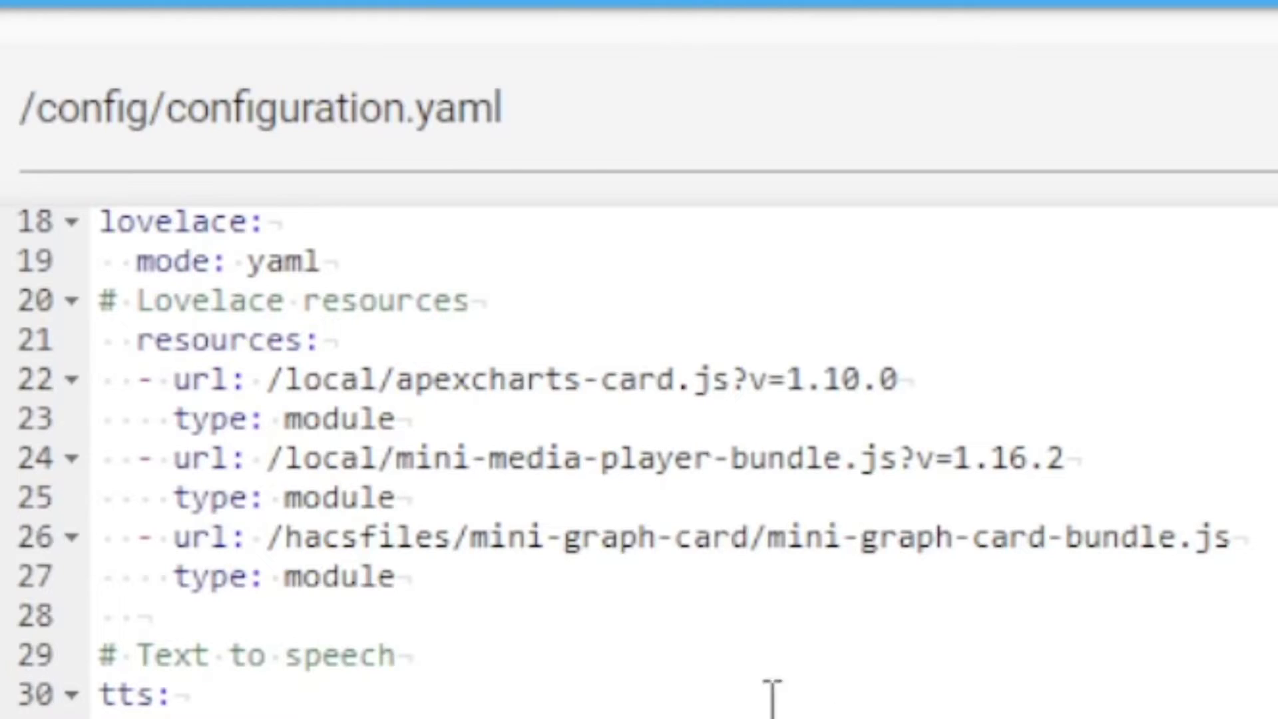
Select and check the new /hacsfiles/mini-graph-card/mini-graph-card-bundle.js module resource lines
left_click_drag(160, 537, 432, 579)
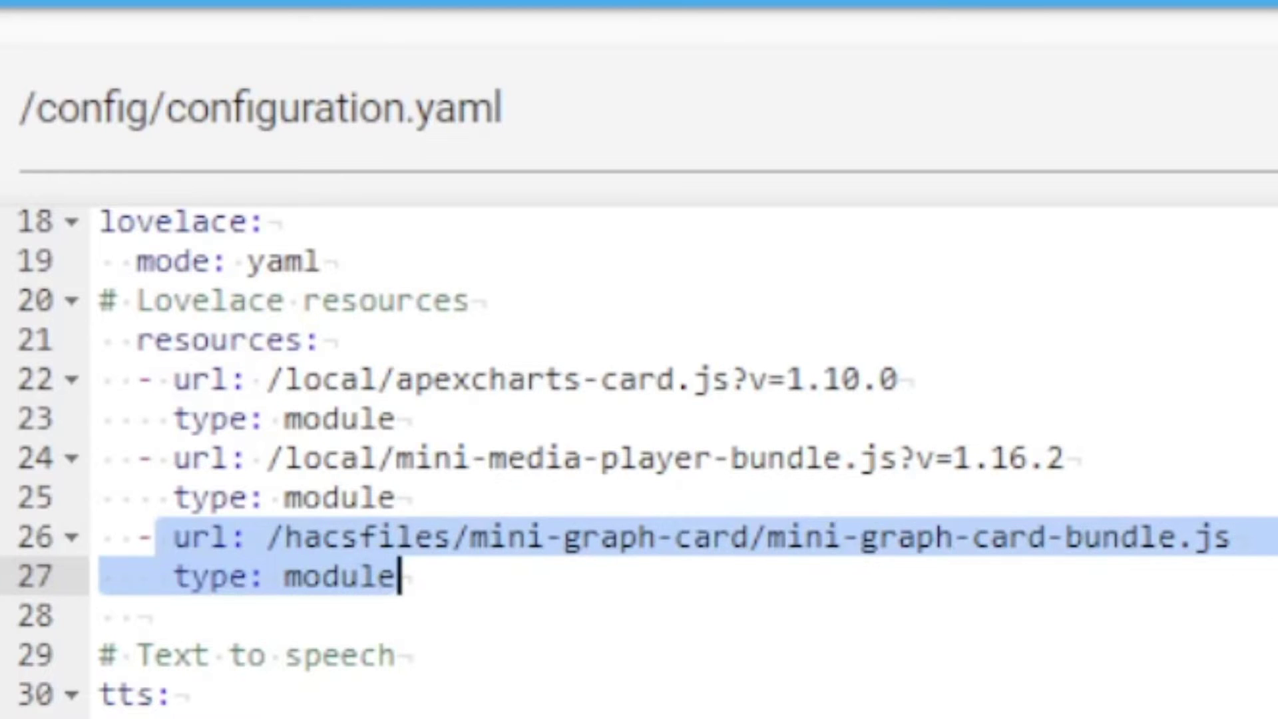
left_click(1251, 537)
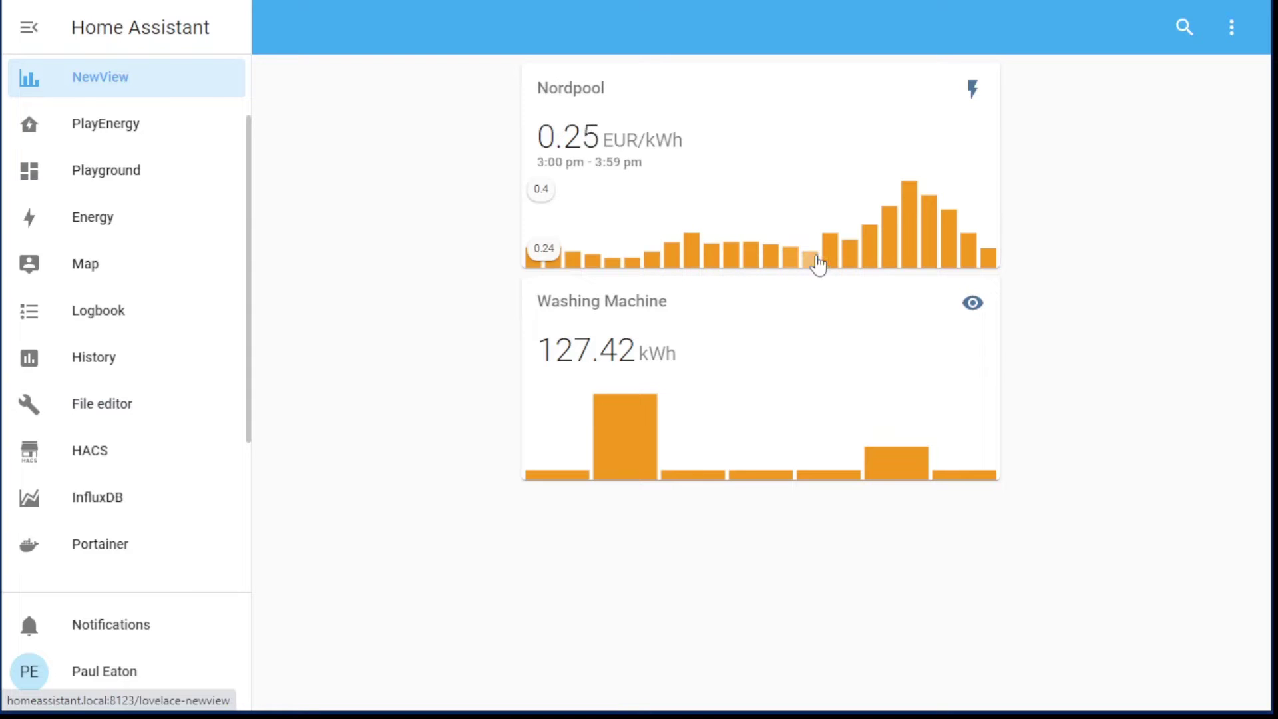
Edit the dashboard and save the Nordpool card without its show/graph/group_by lines
left_click(1230, 29)
left_click(1208, 143)
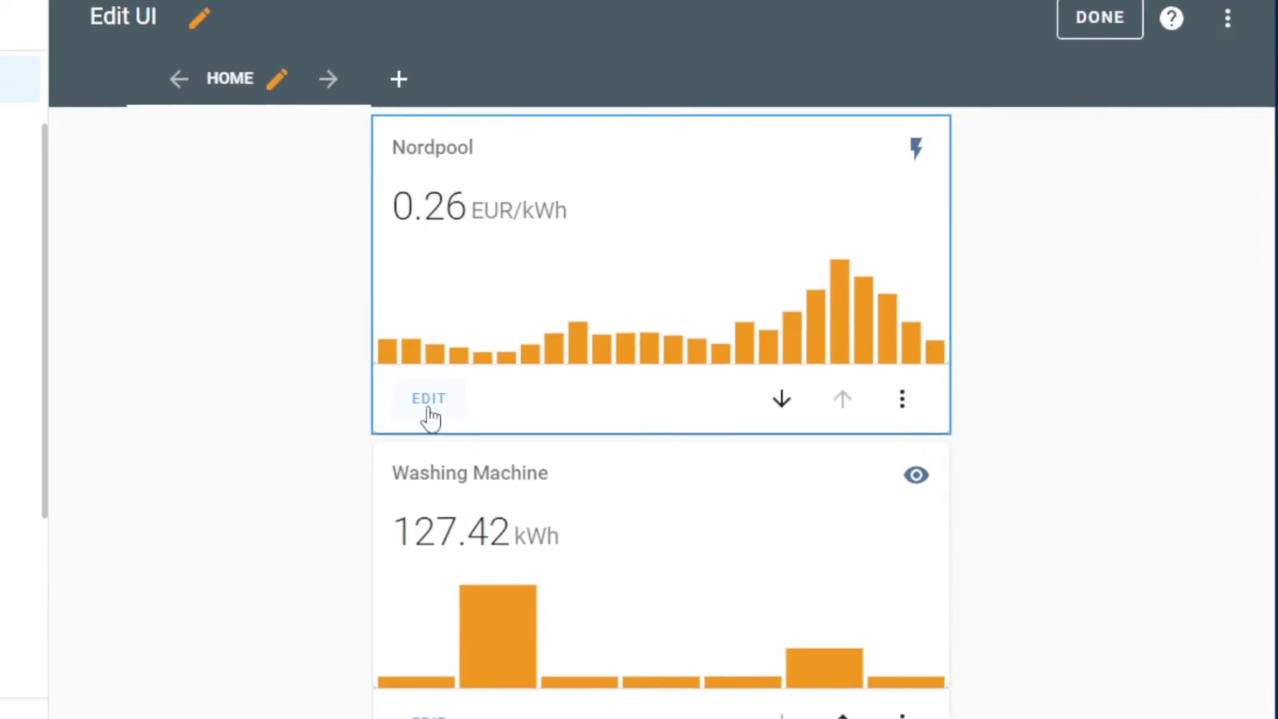
left_click(425, 406)
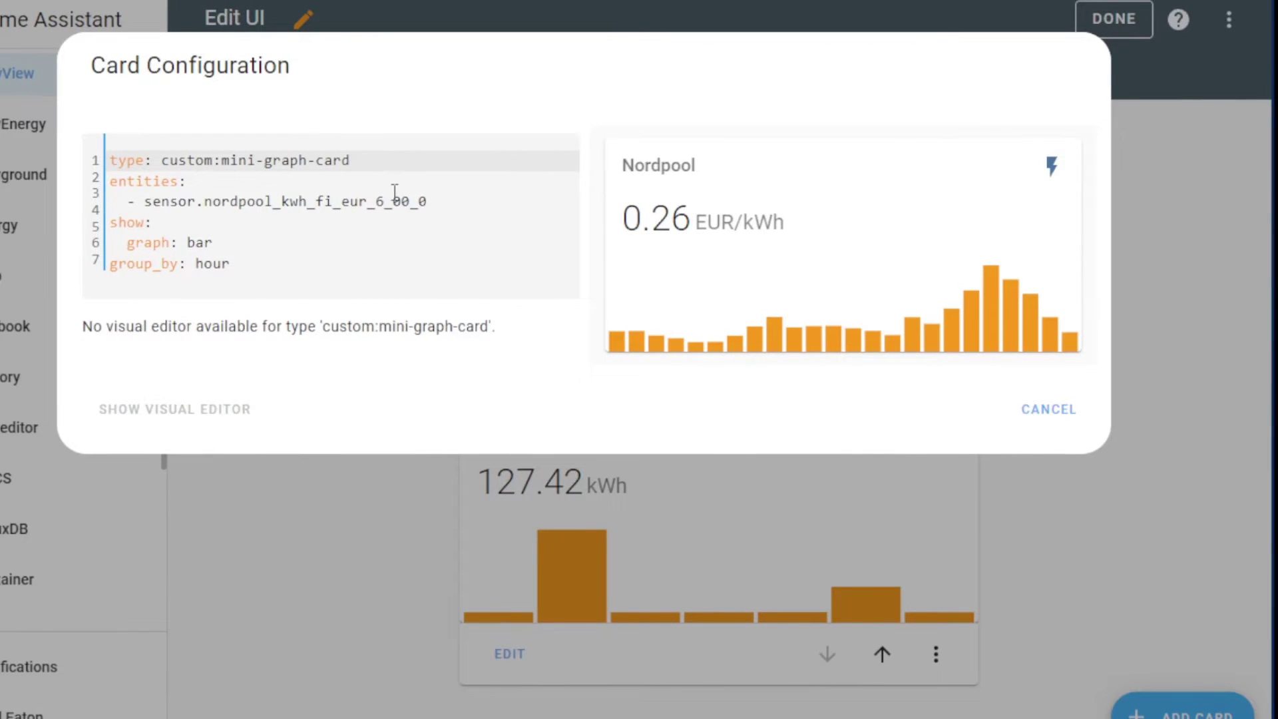
left_click(272, 251)
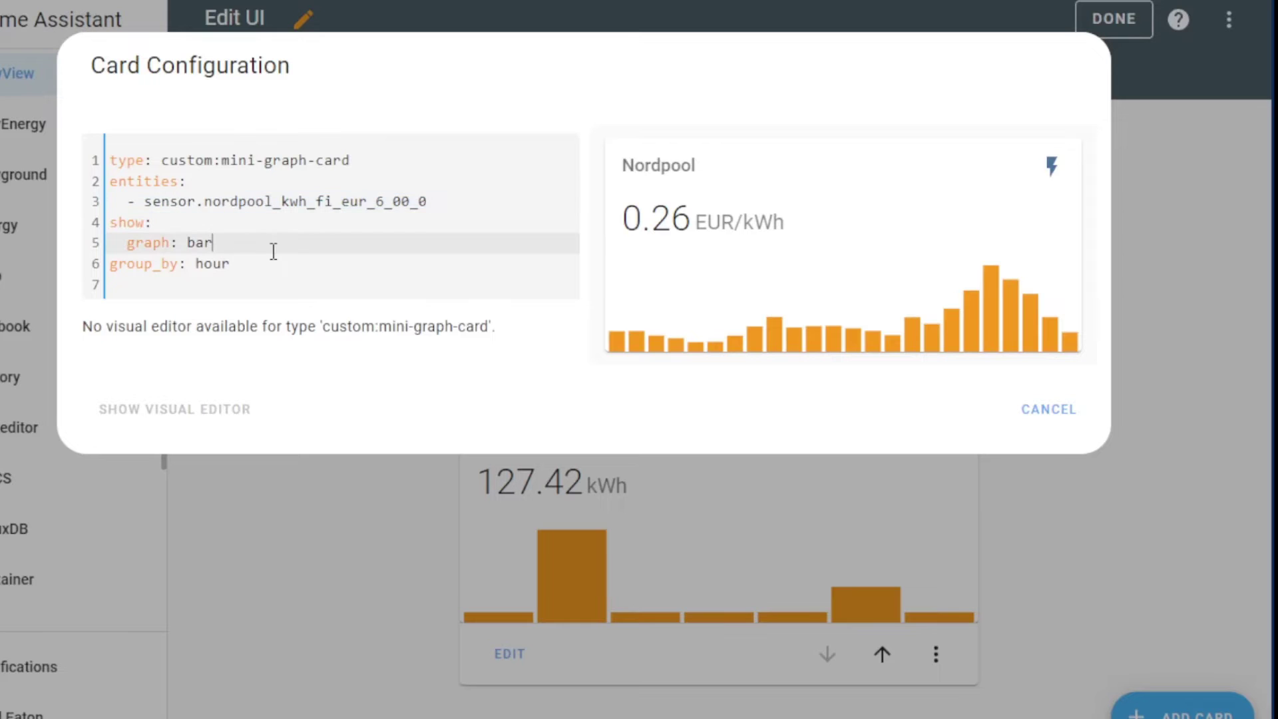
left_click_drag(270, 266, 92, 233)
key("ctrl+c")
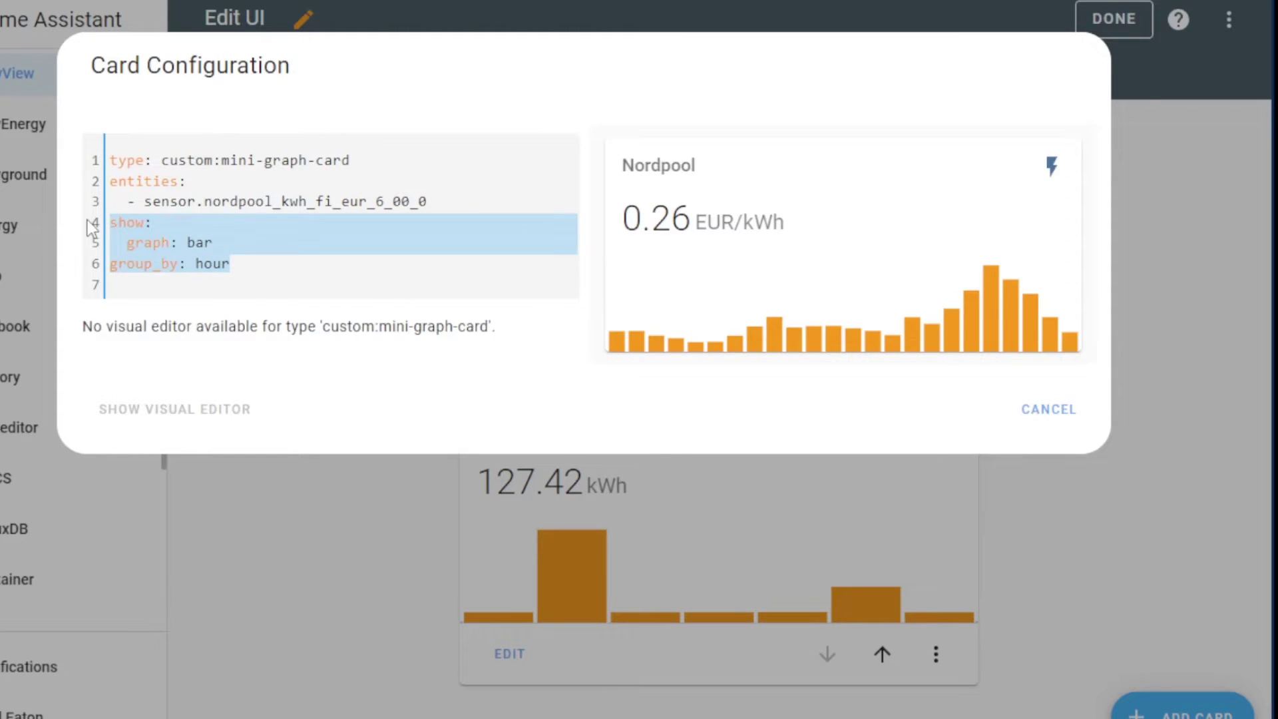
key("BackSpace")
left_click(1049, 409)
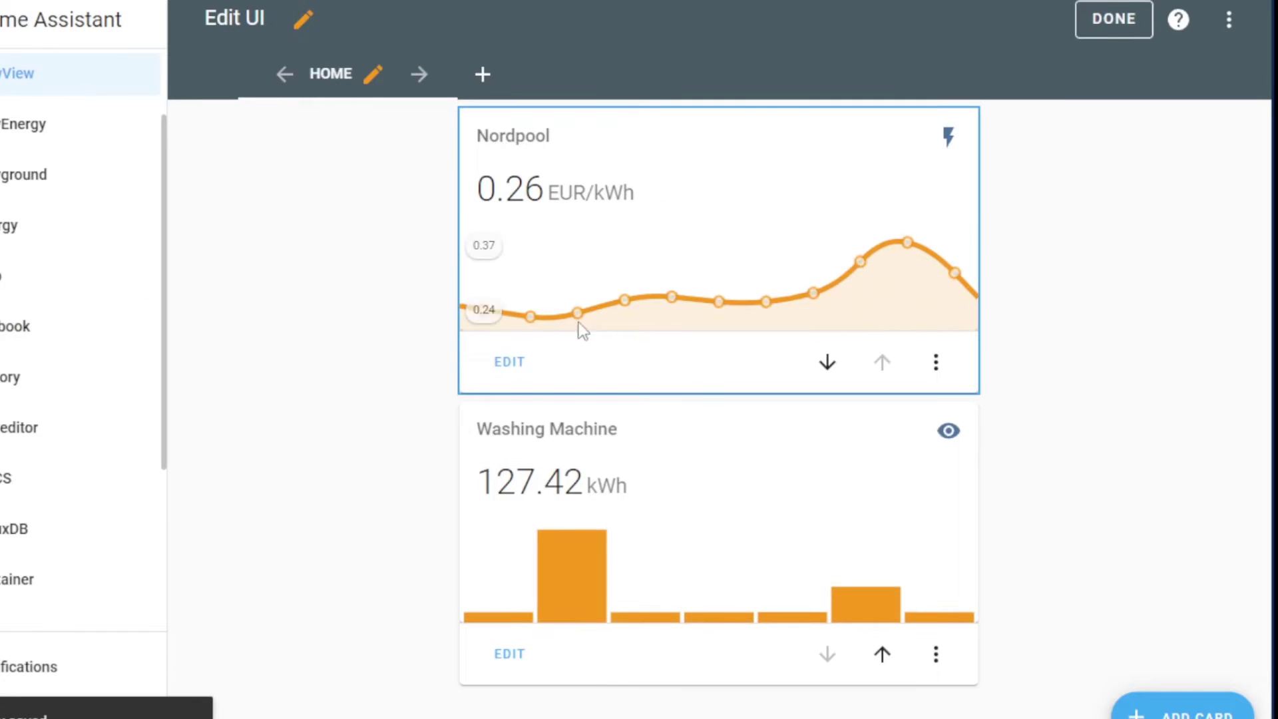
Paste back the graph: bar and group_by lines into the Nordpool card and save
left_click(509, 358)
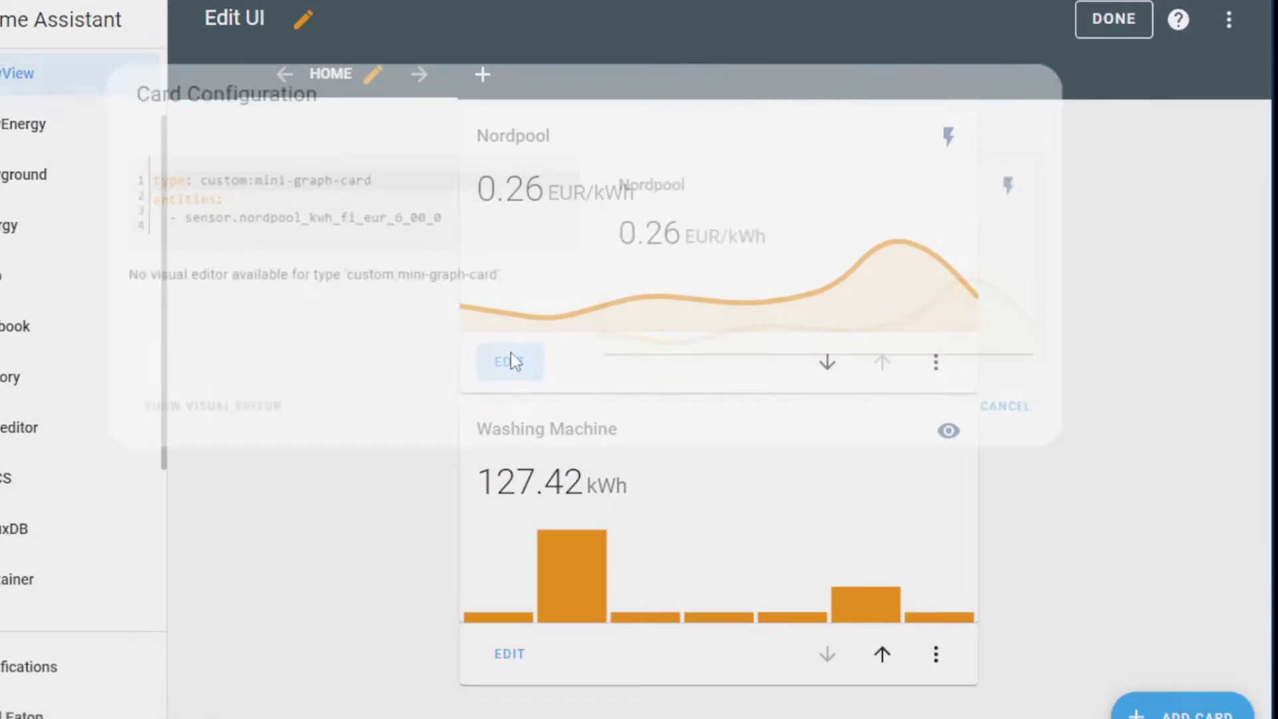
left_click(350, 216)
key("ctrl+v")
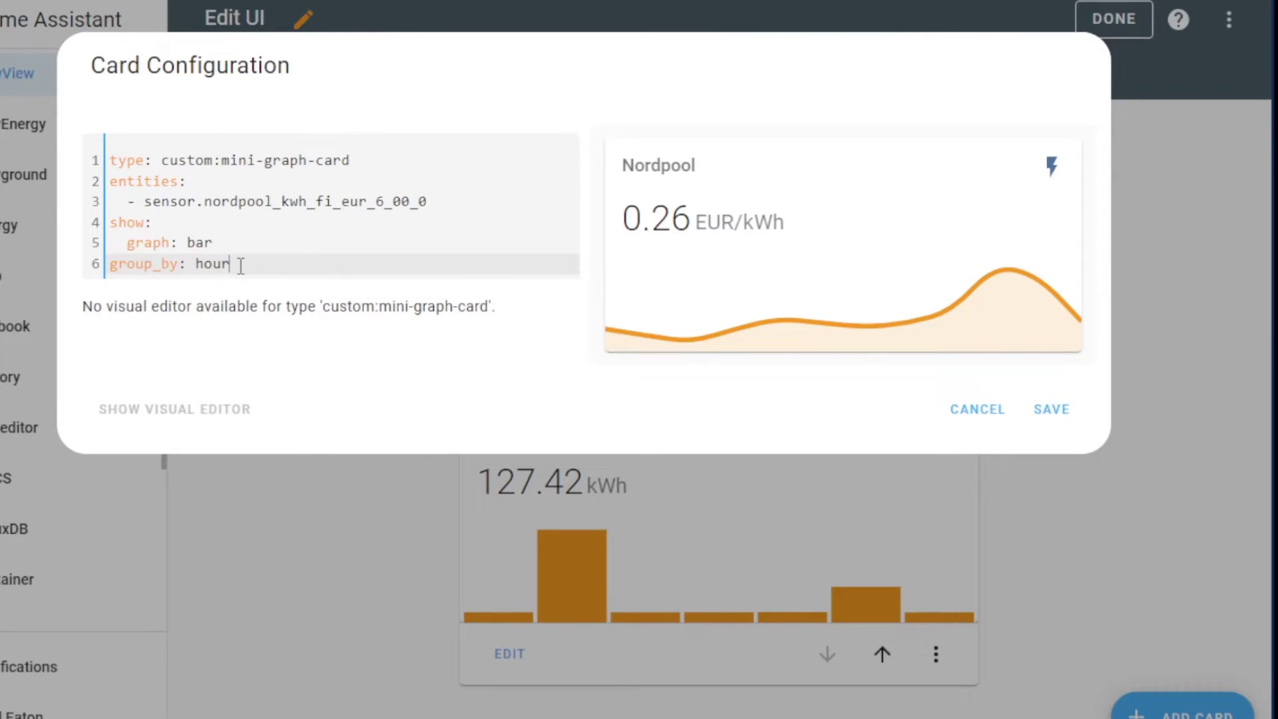
left_click(1059, 410)
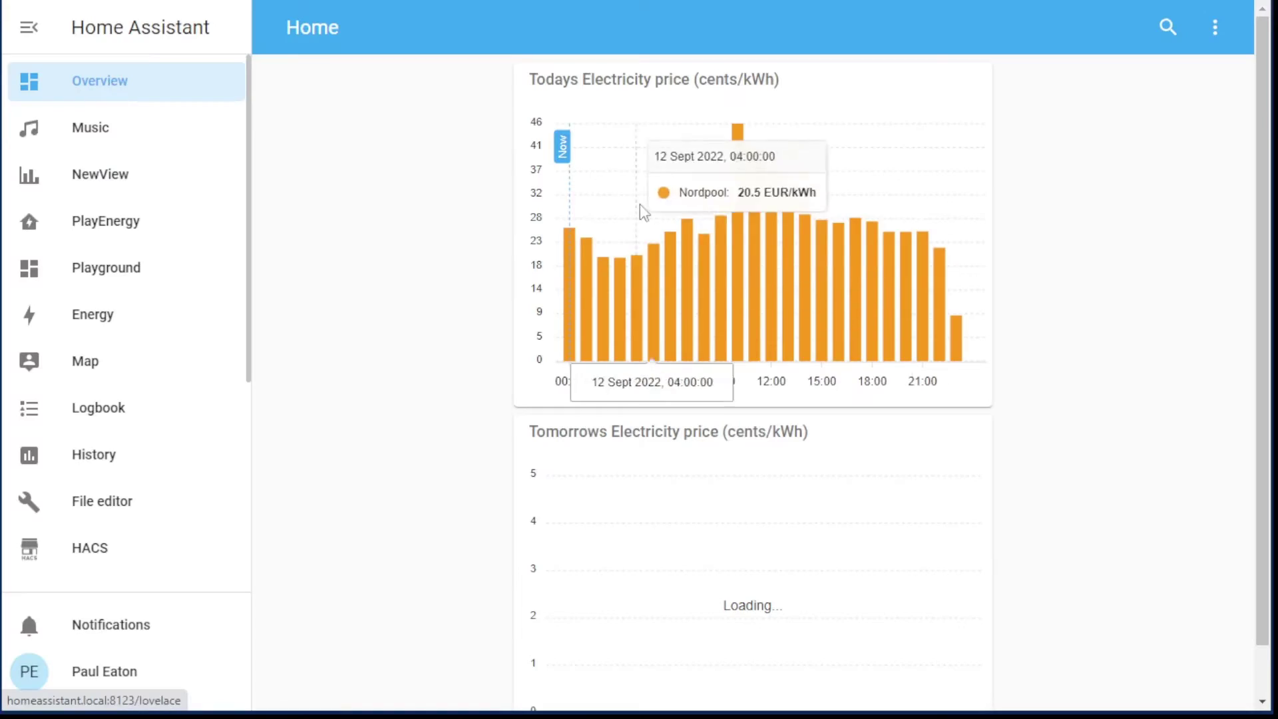
mouse_move(571, 151)
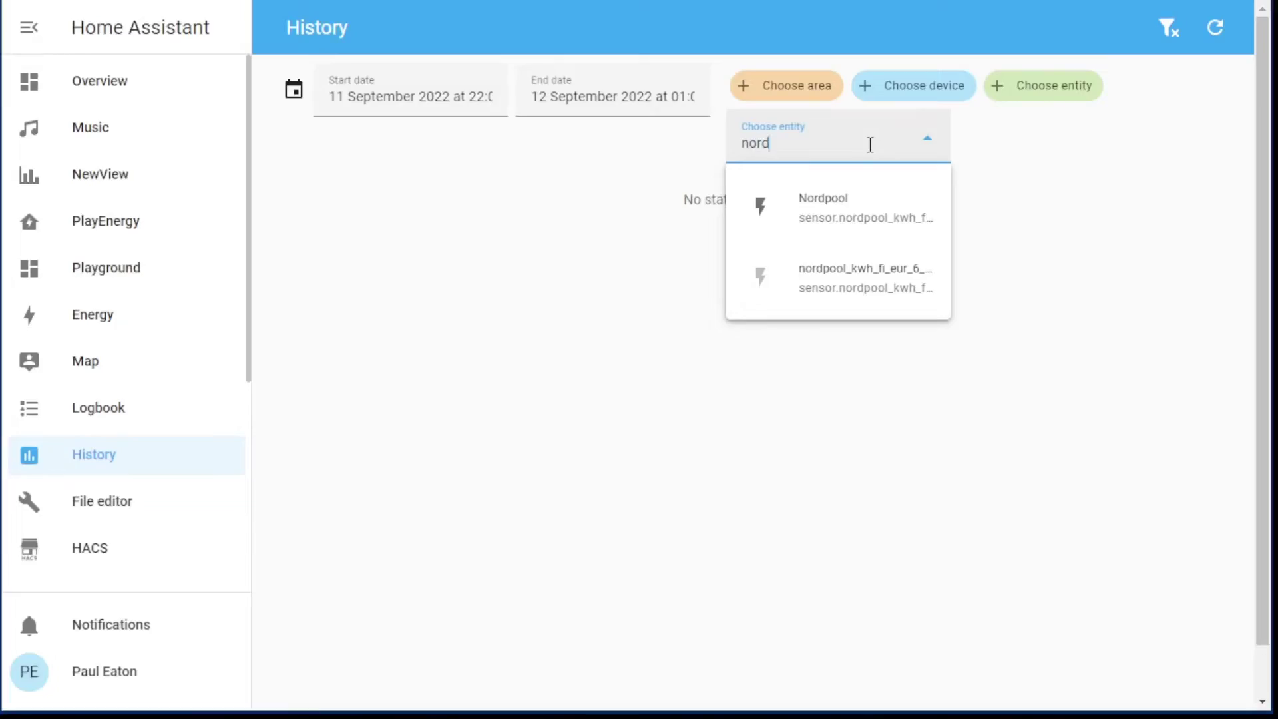
Show the Nordpool sensor's history for 11–13 September 2022
left_click(864, 208)
mouse_move(1238, 542)
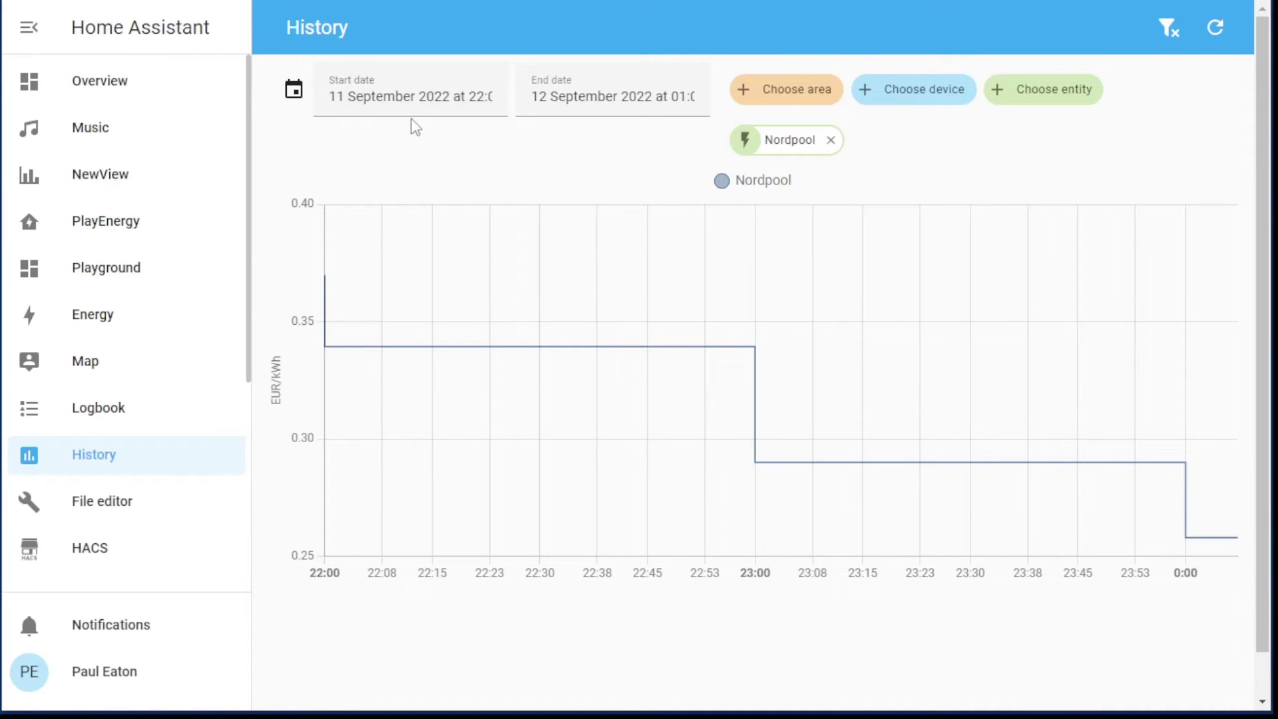
left_click(428, 95)
left_click(404, 297)
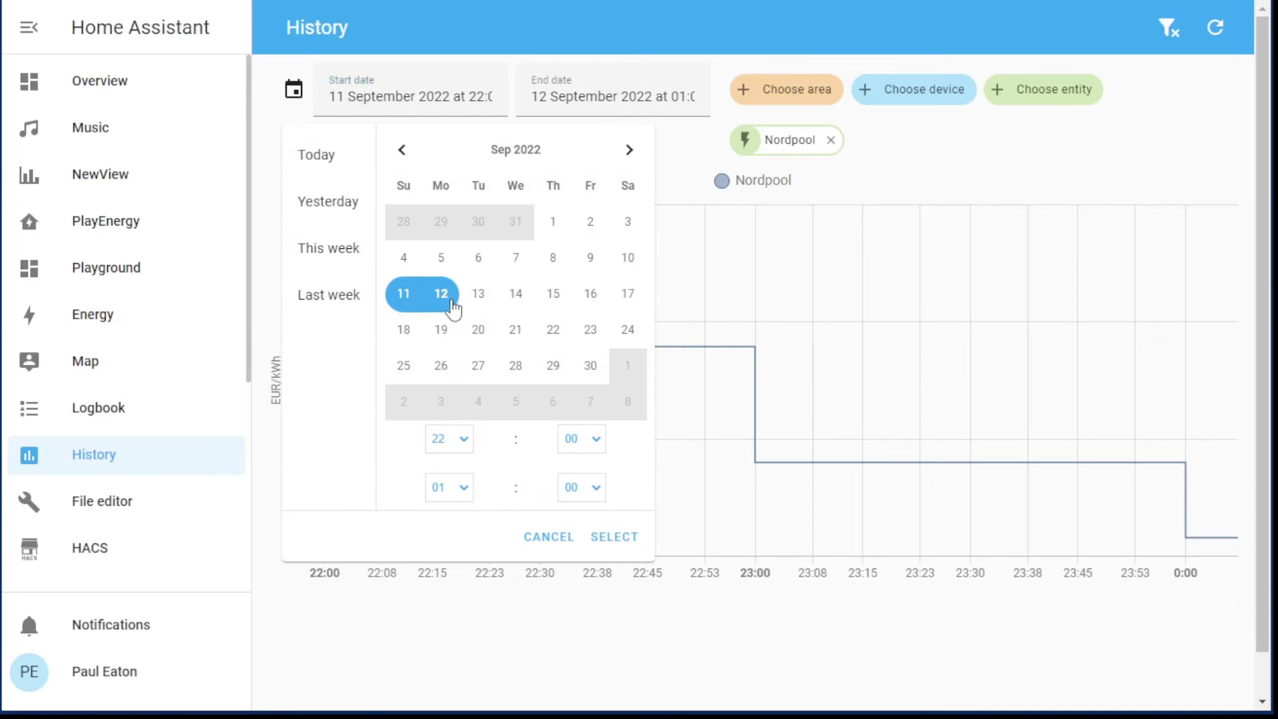
left_click(617, 536)
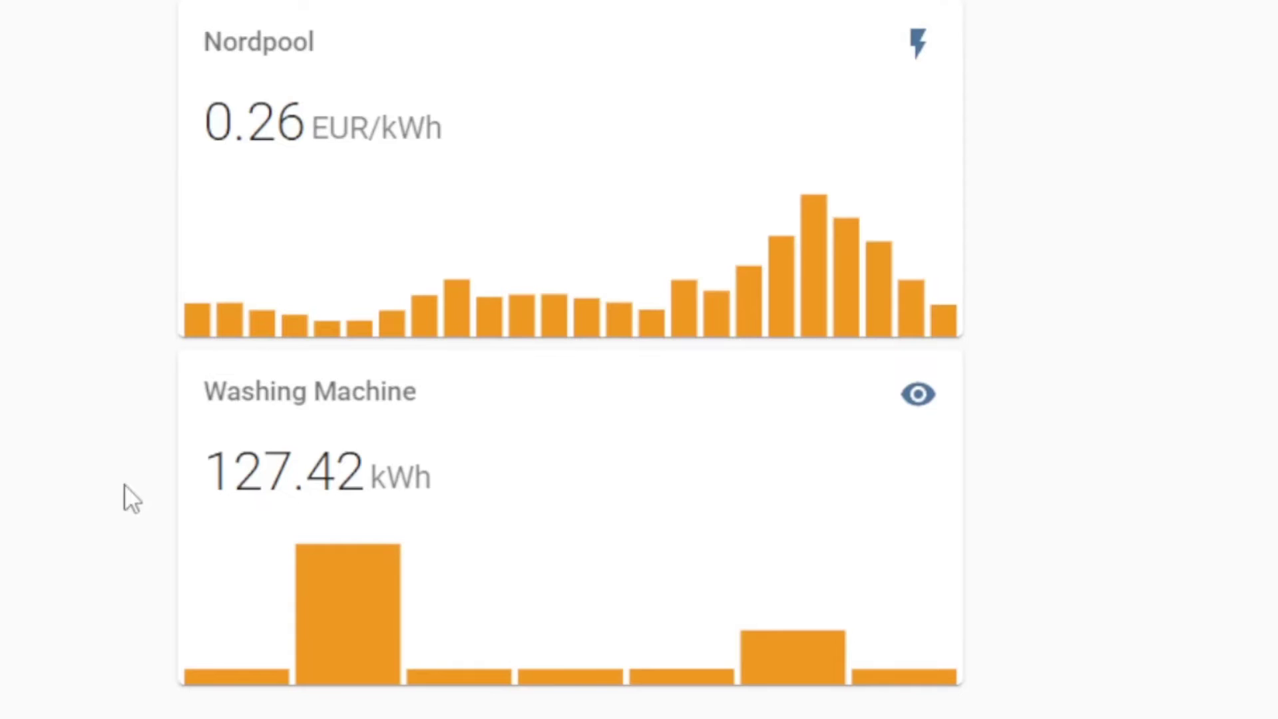
mouse_move(328, 620)
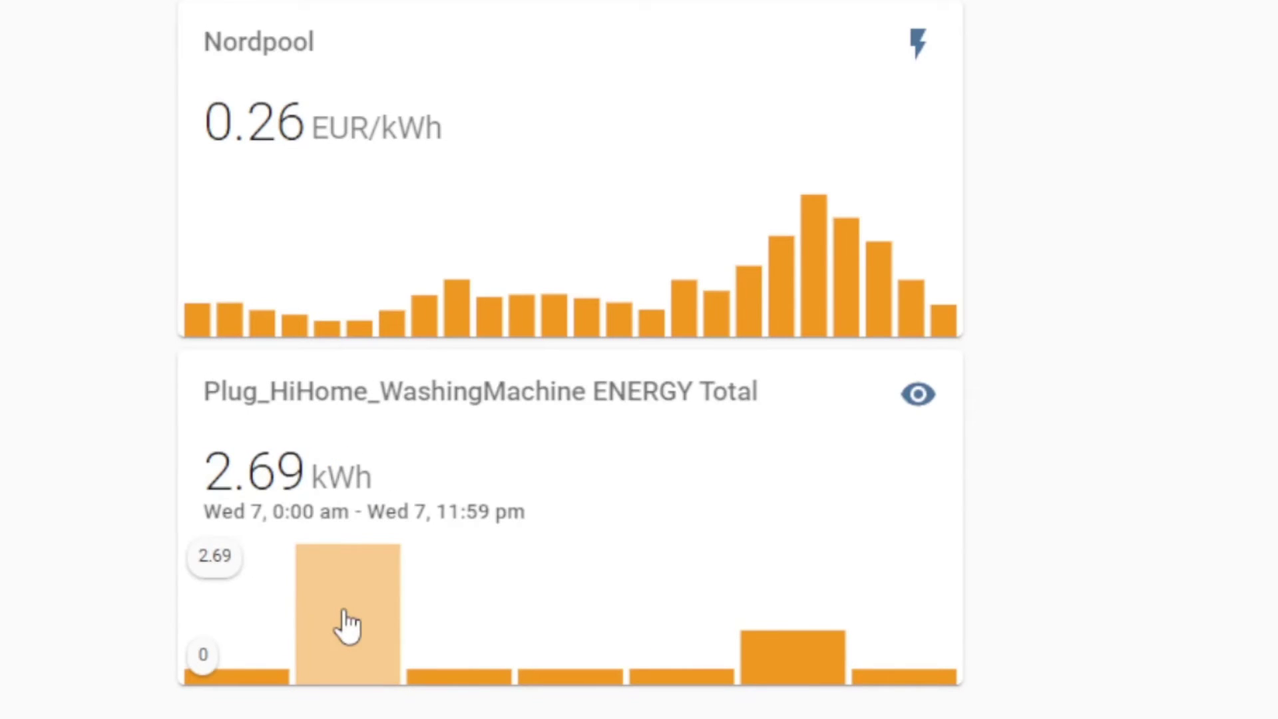
left_click(1231, 26)
left_click(1158, 133)
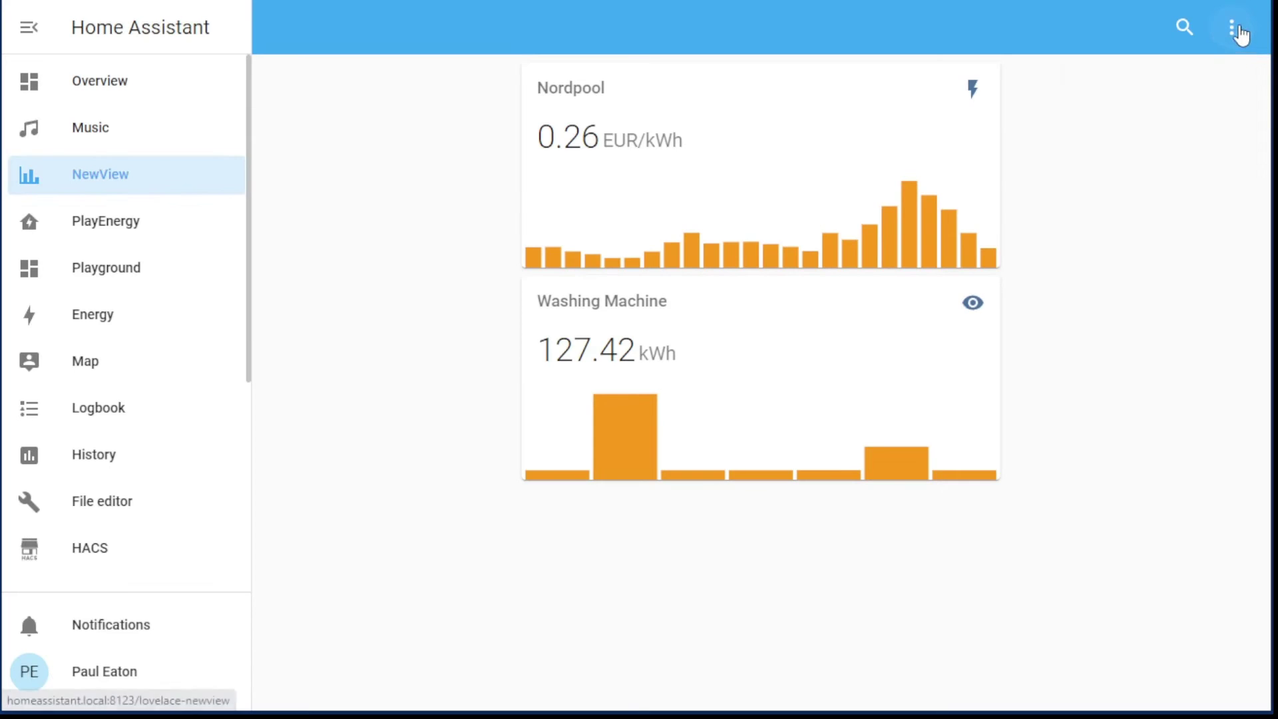
left_click(566, 611)
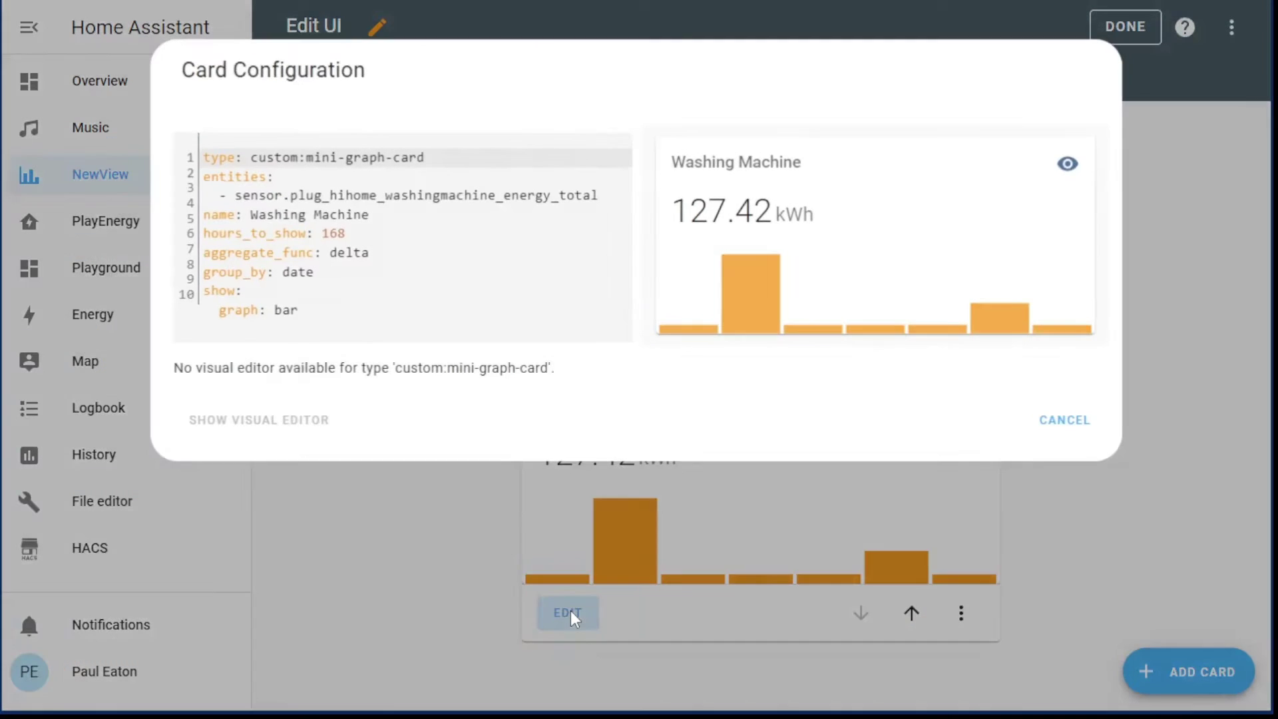
left_click_drag(345, 233, 232, 214)
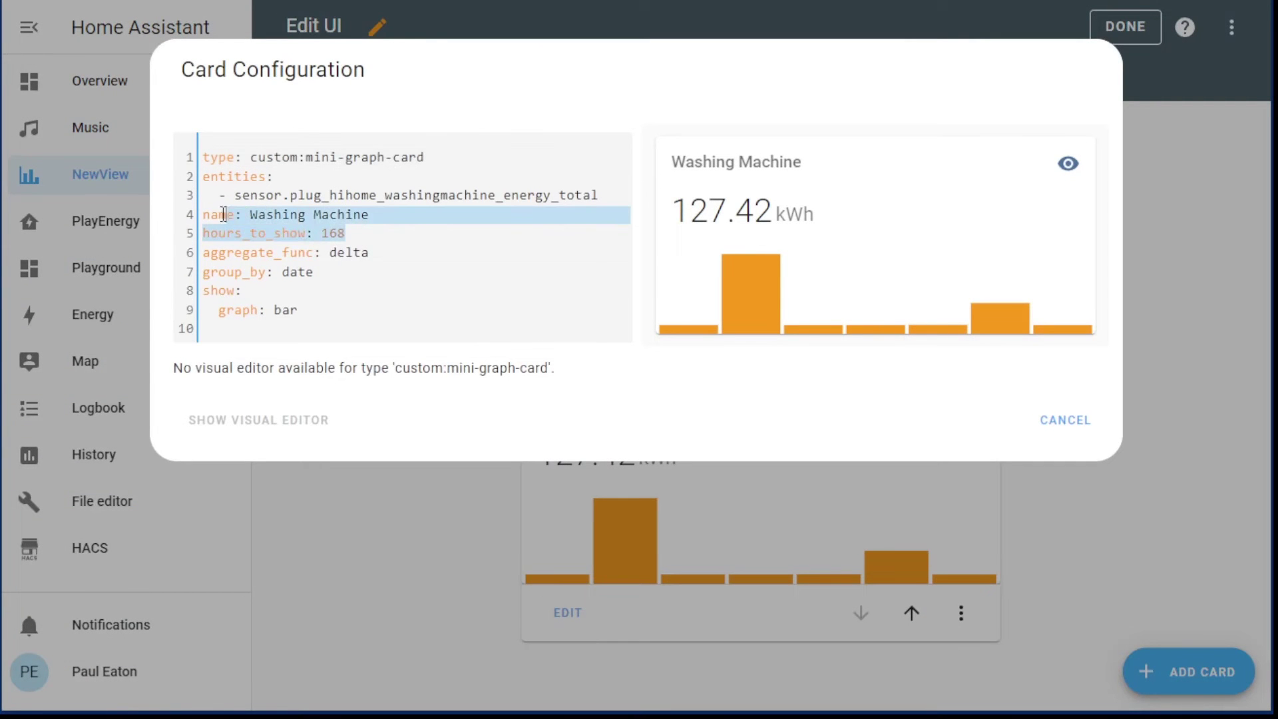
left_click(332, 217)
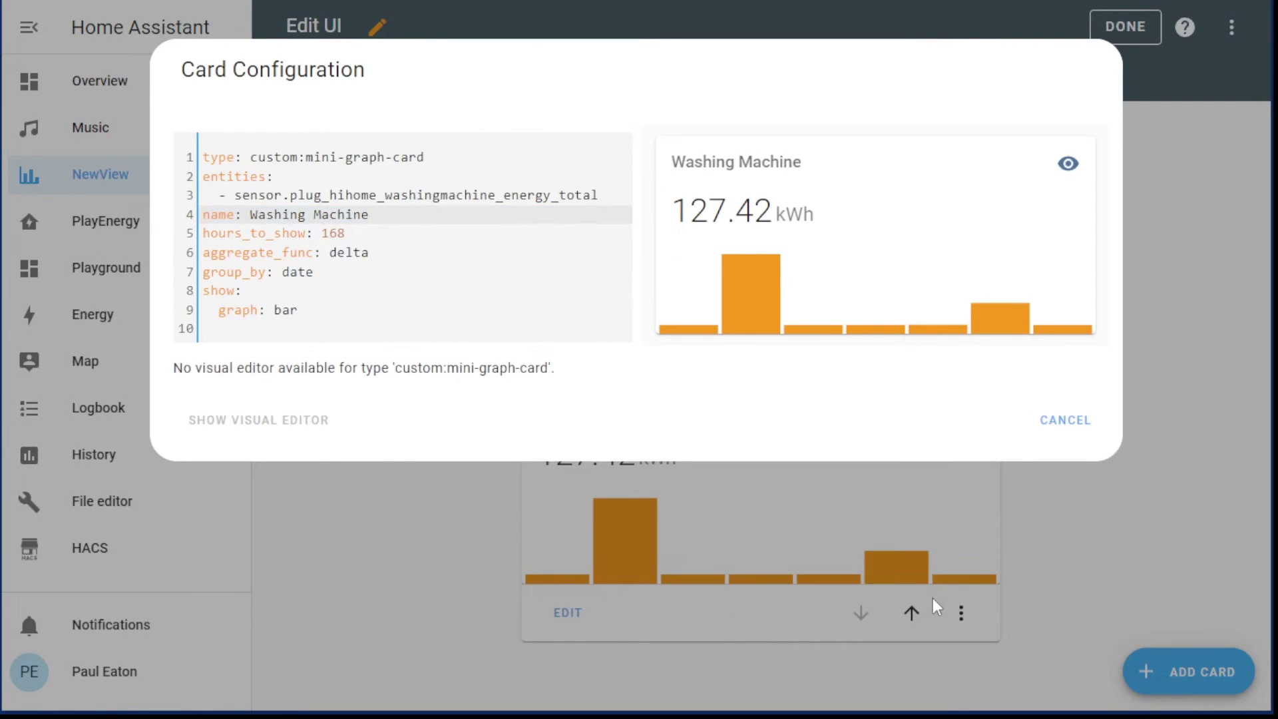
left_click(1061, 423)
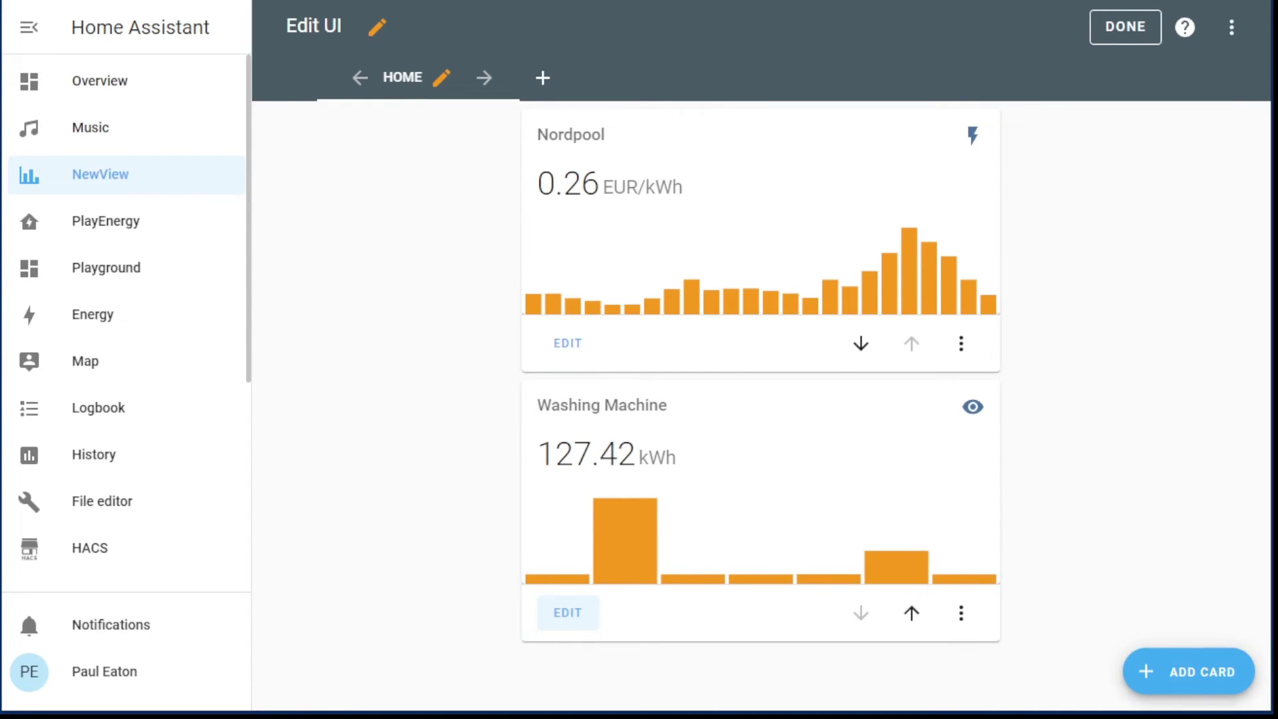
left_click(1126, 37)
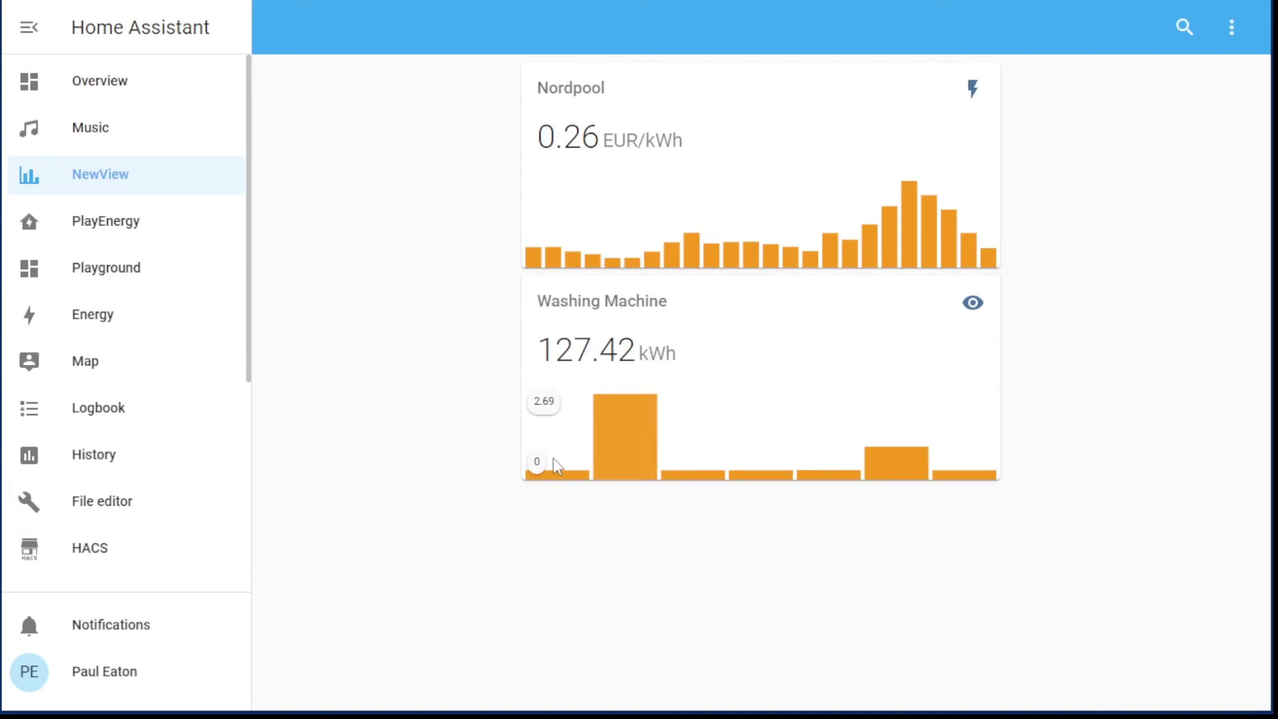